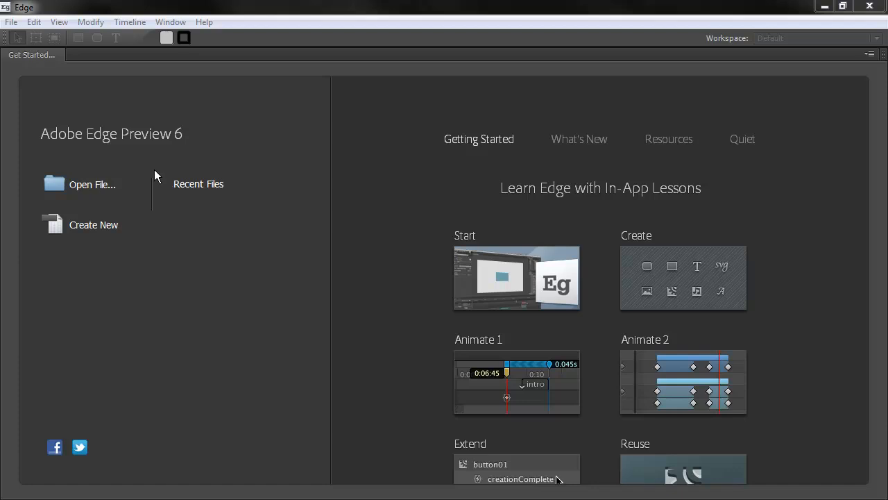
Create a new composition, shrink the timeline area to reveal the whole stage, and close the Lessons panel.
click(90, 229)
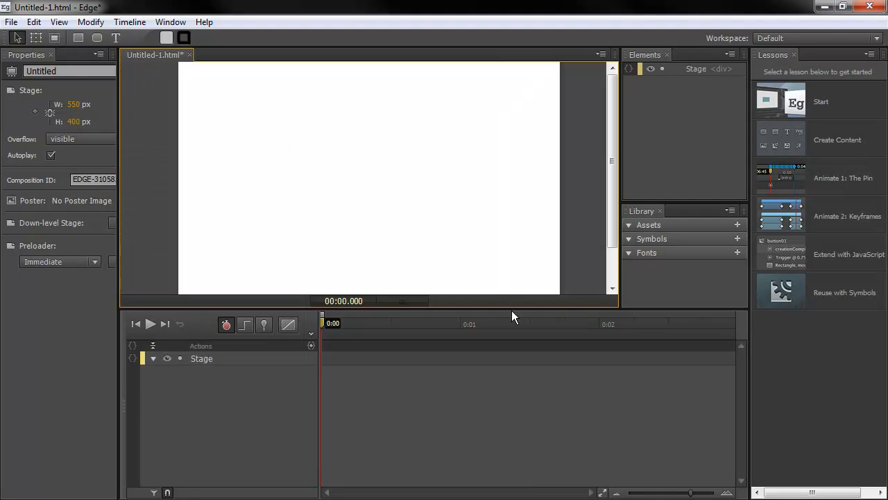
drag(513, 308, 508, 372)
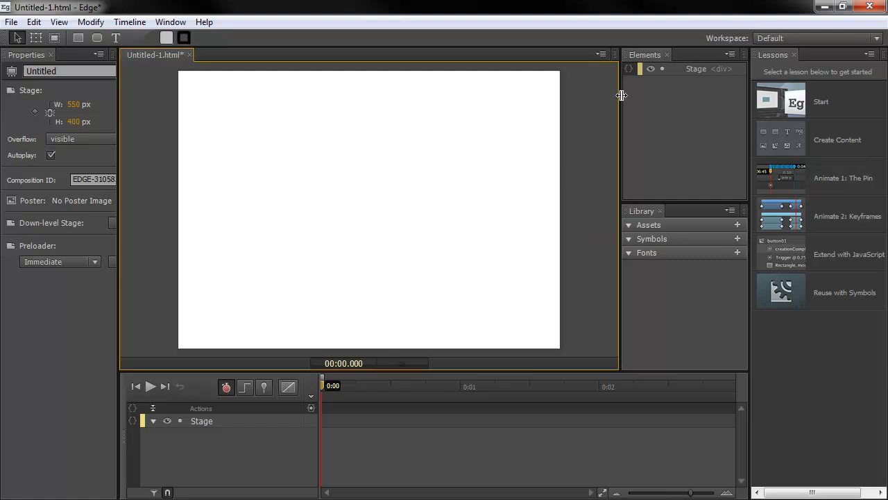
click(795, 55)
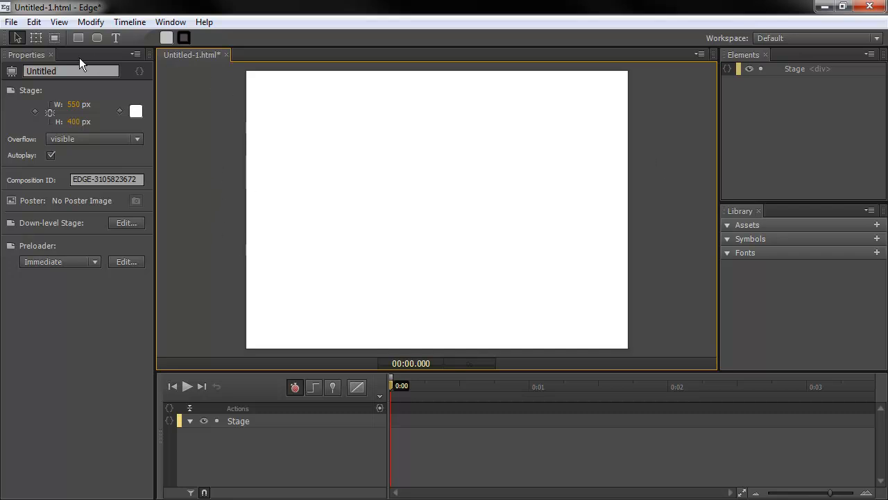
Title the composition IntroDoc.
click(27, 70)
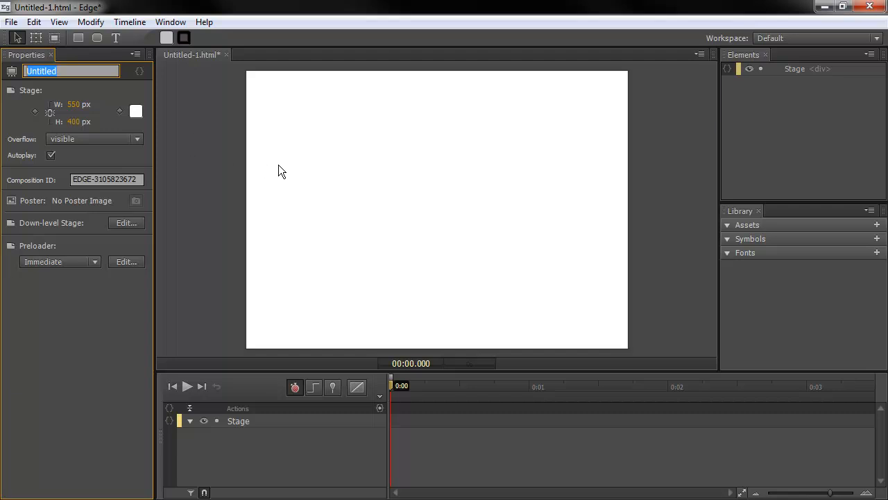
text(IntroDoc)
click(188, 101)
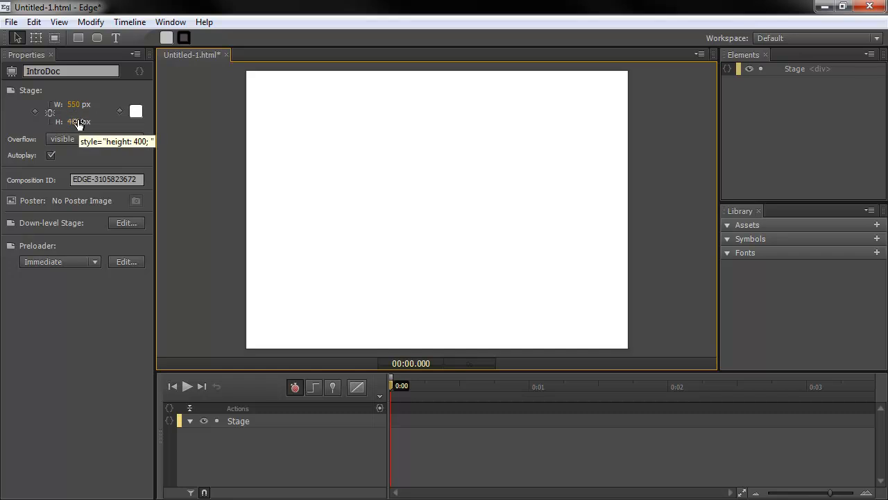
Set the stage height to 320 px.
click(50, 113)
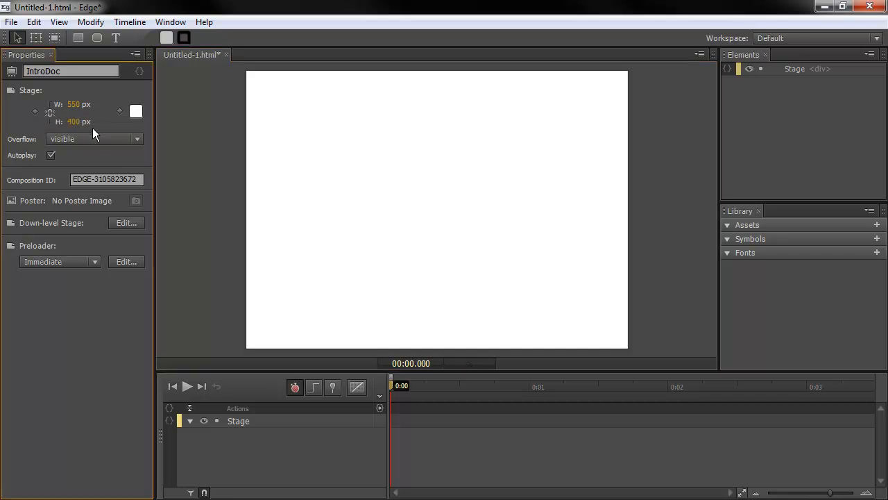
drag(75, 123, 18, 123)
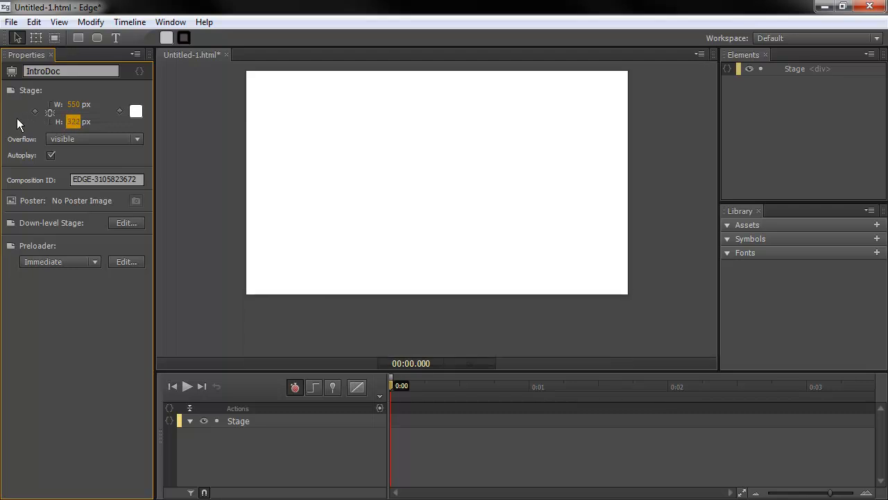
click(73, 122)
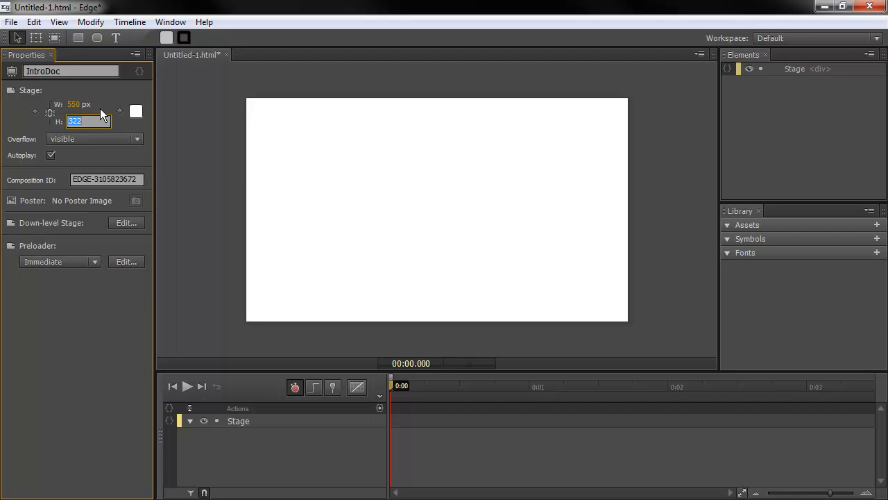
text(320)
key(Return)
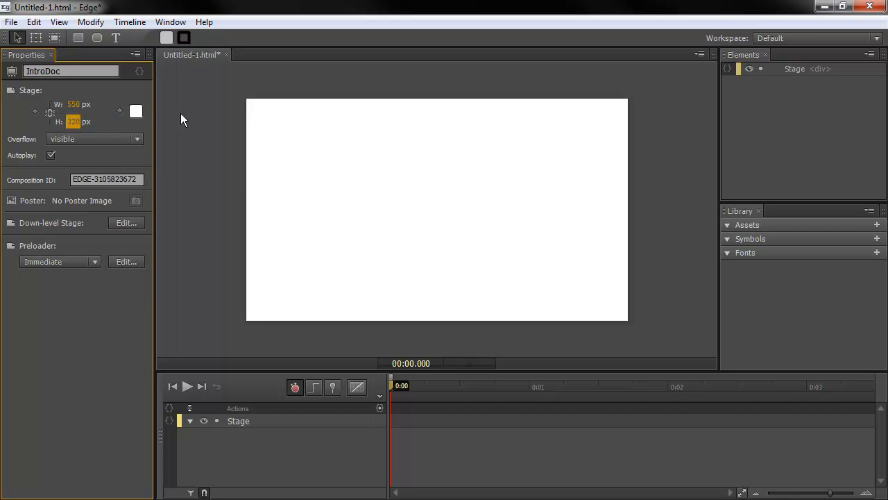
Change the stage background color to black (#000000).
click(136, 111)
drag(198, 149, 141, 239)
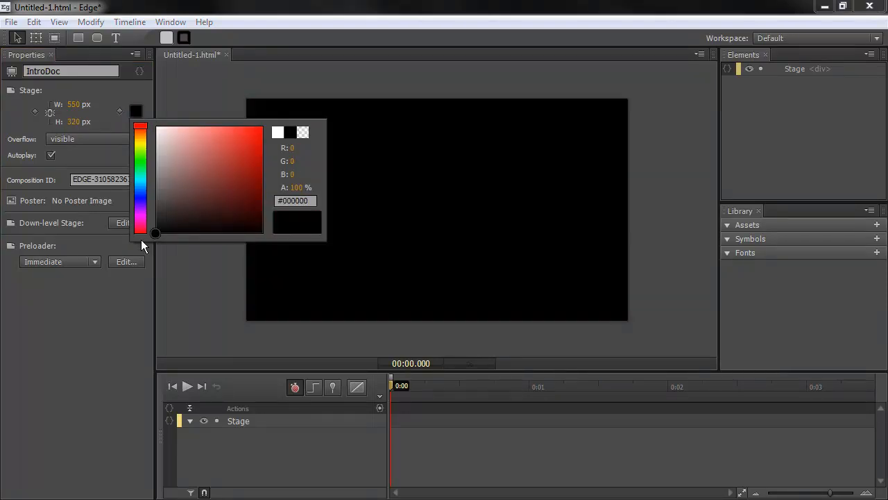
click(182, 289)
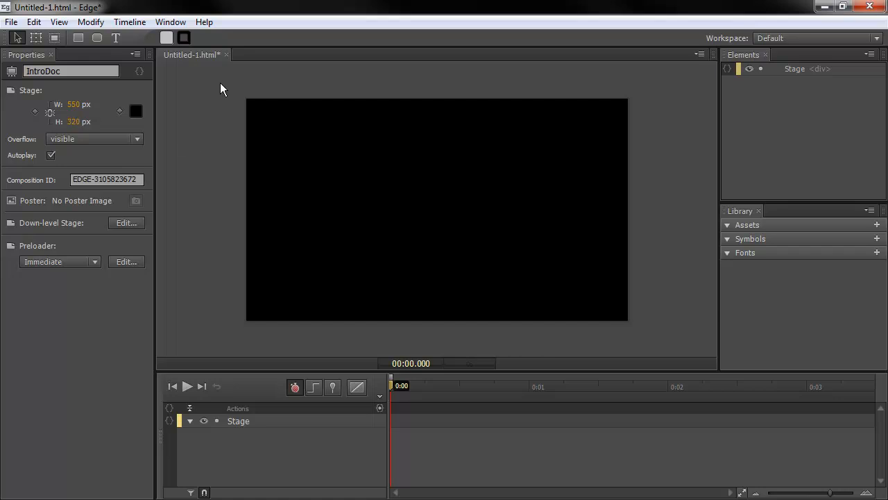
Try the scroll and auto overflow options for the stage, and set its overflow to hidden.
click(137, 139)
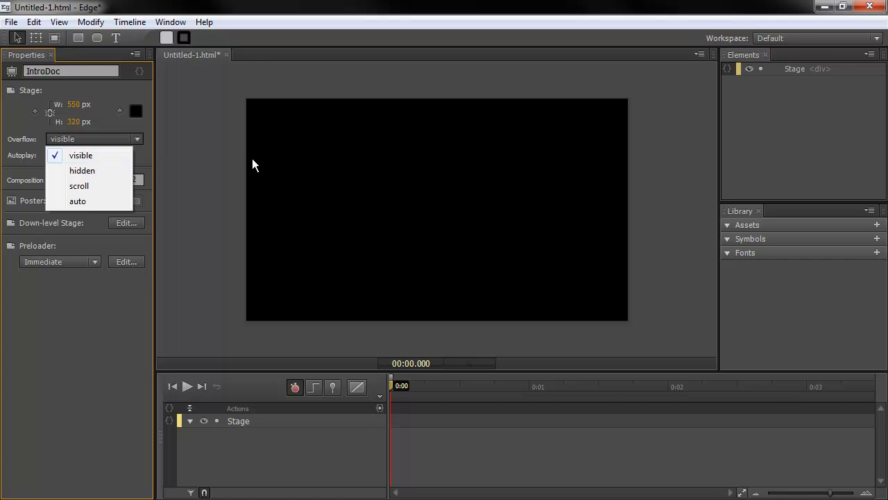
click(90, 185)
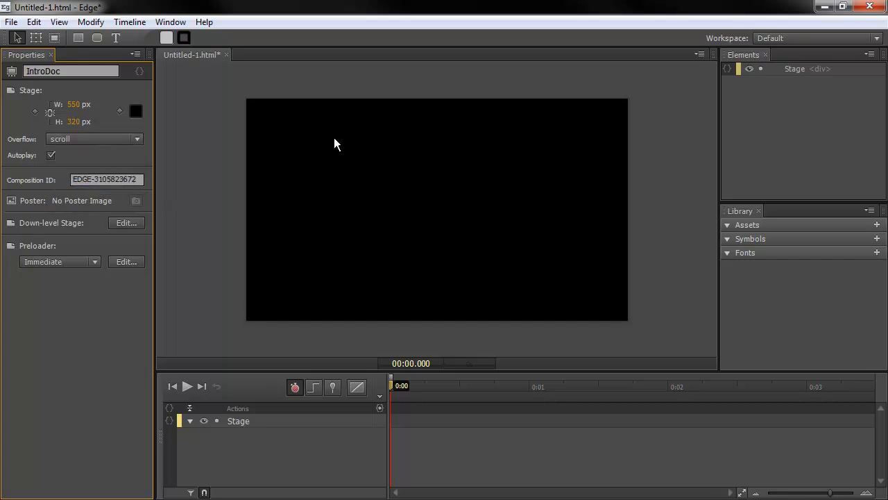
click(134, 140)
click(93, 200)
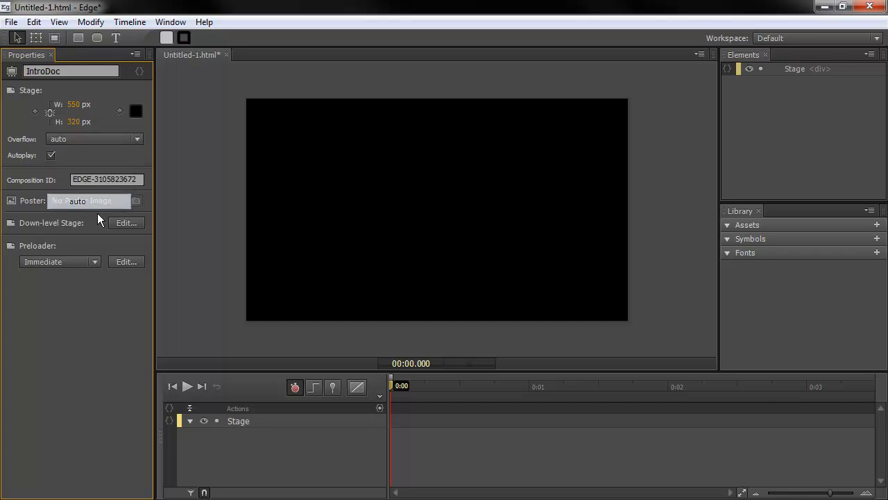
click(133, 139)
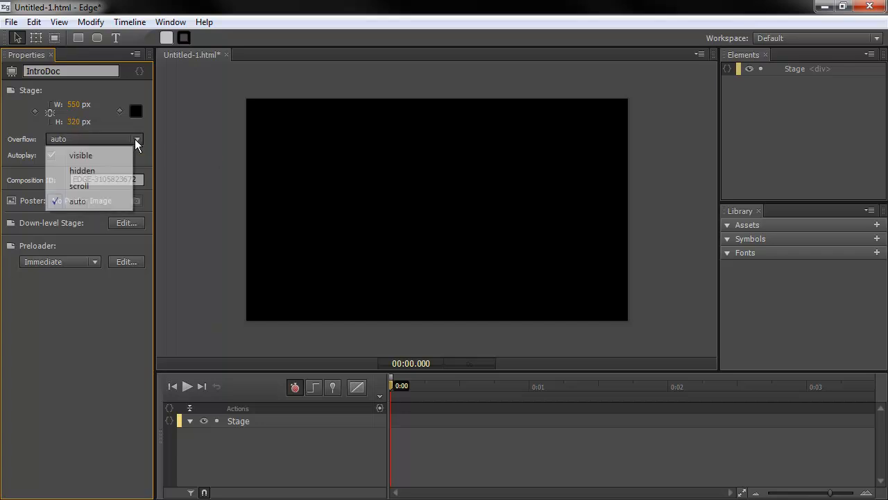
click(88, 174)
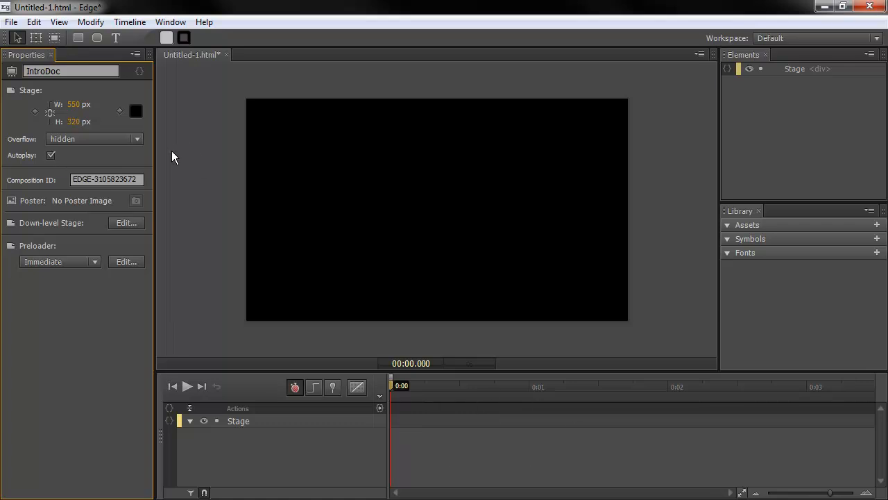
drag(141, 179, 32, 183)
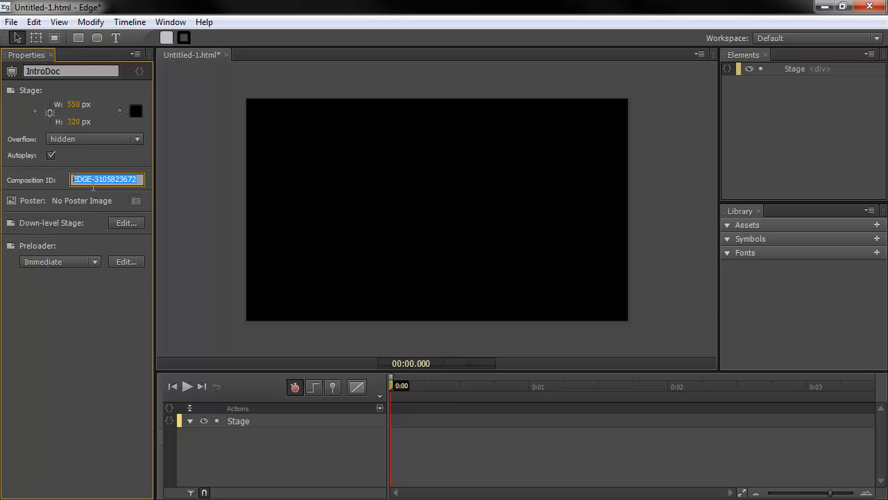
click(77, 302)
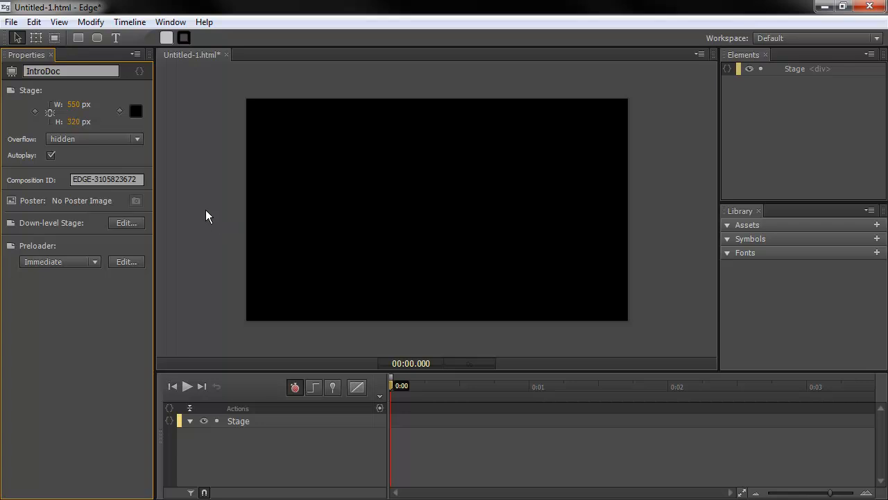
Draw a full-width rectangle about 550 × 104 px along the upper edge of the stage, starting at its top-left corner.
click(203, 114)
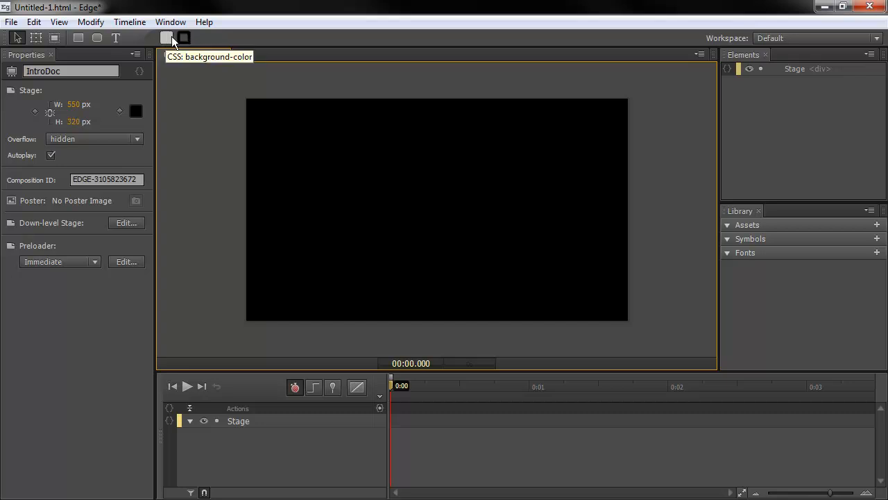
click(77, 37)
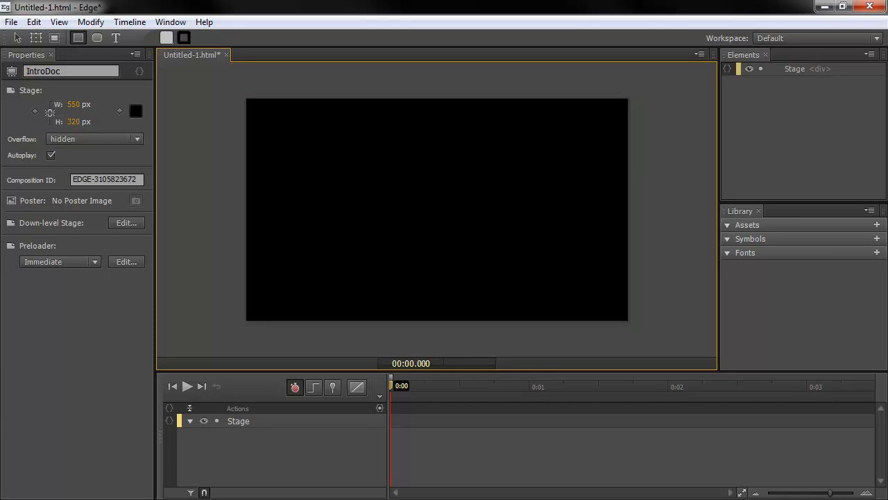
mouse_move(247, 98)
mouse_down()
mouse_move(506, 154)
mouse_move(599, 245)
mouse_move(628, 200)
mouse_move(613, 146)
mouse_move(628, 163)
mouse_move(626, 205)
mouse_move(628, 171)
mouse_up()
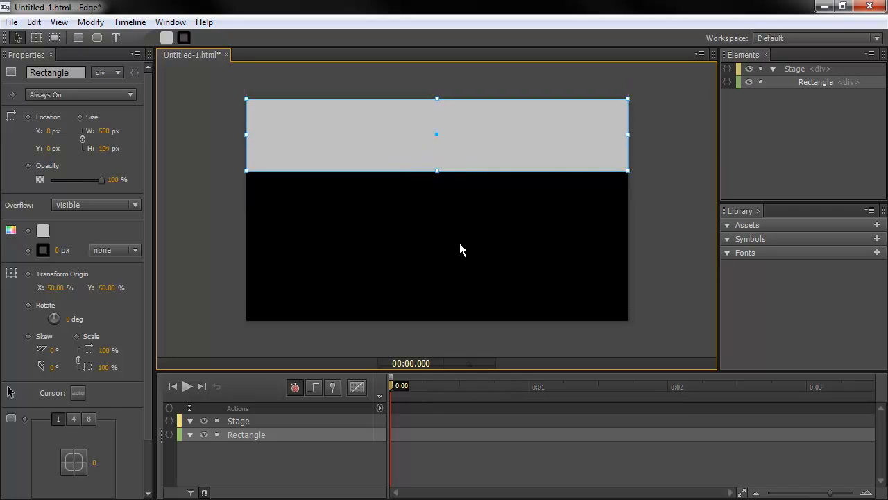
Examine the rectangle's name, its available element tags and its display options without changing them.
click(29, 70)
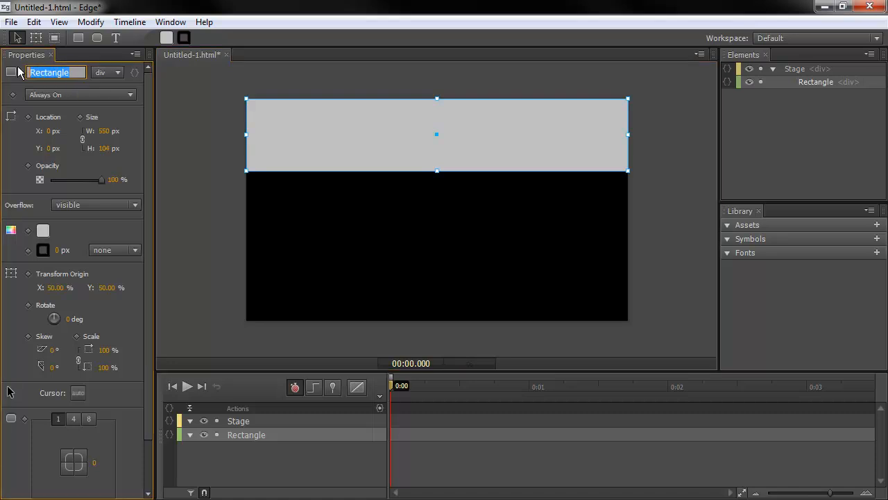
key(End)
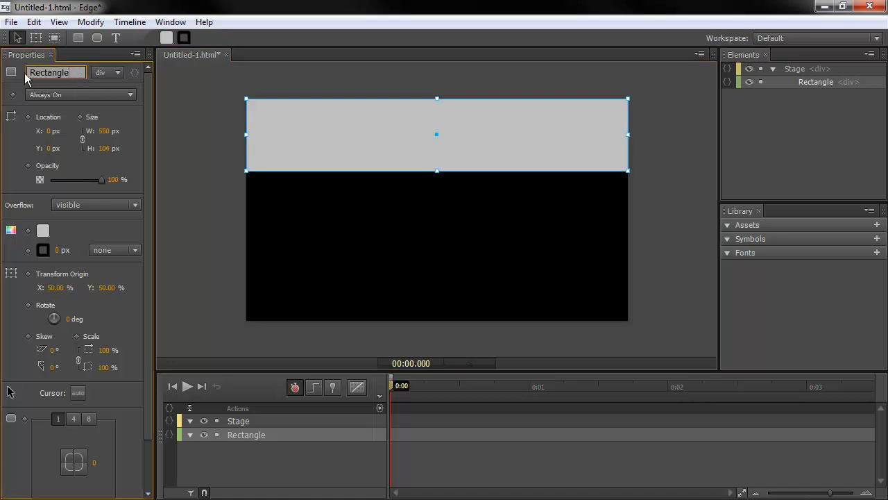
click(118, 72)
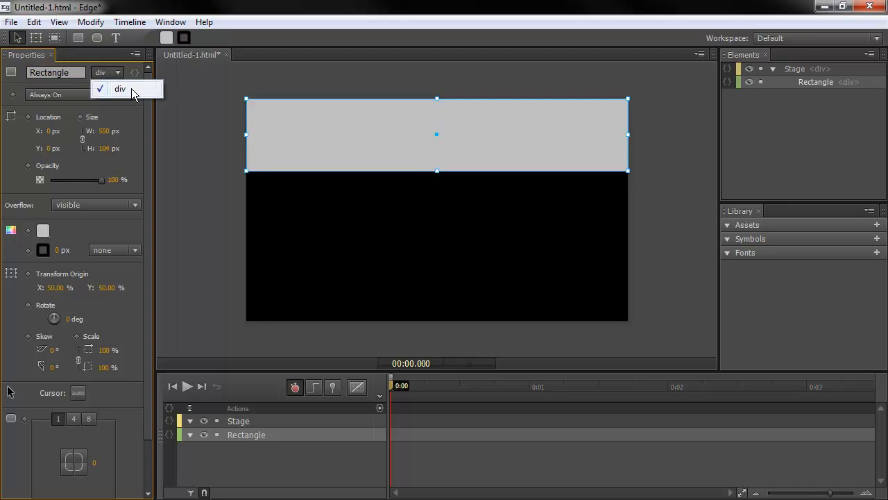
click(99, 52)
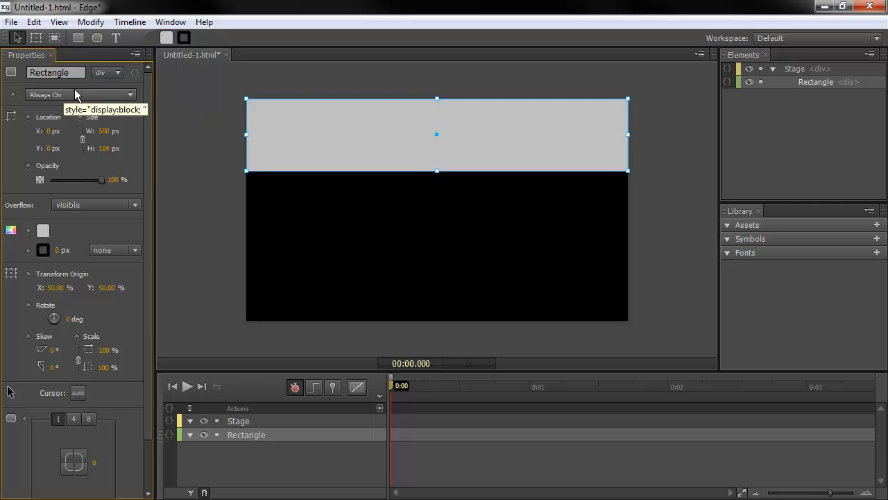
click(129, 93)
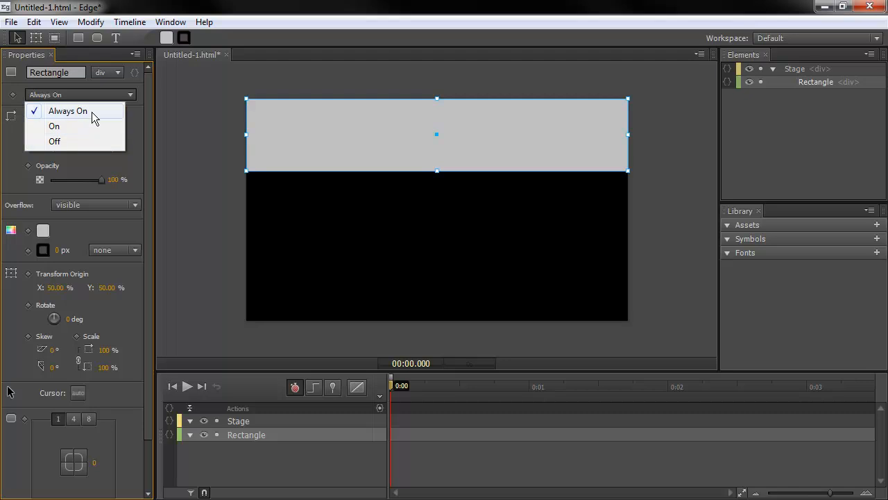
click(138, 122)
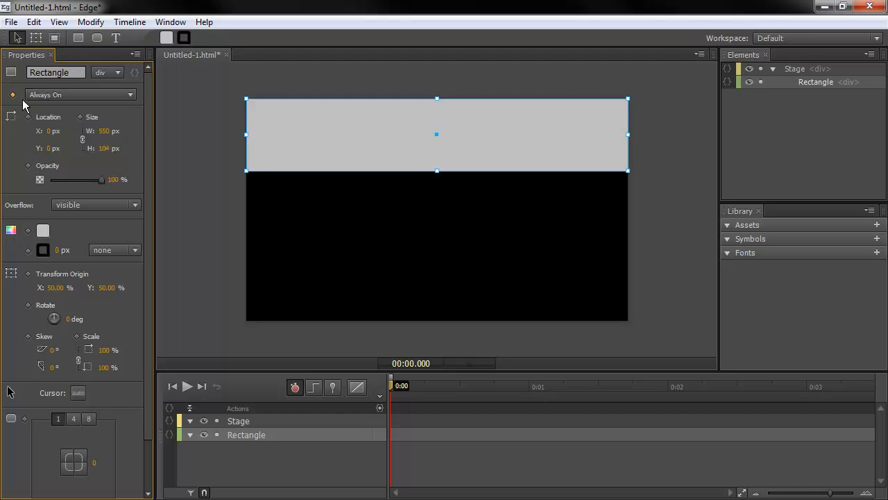
click(72, 95)
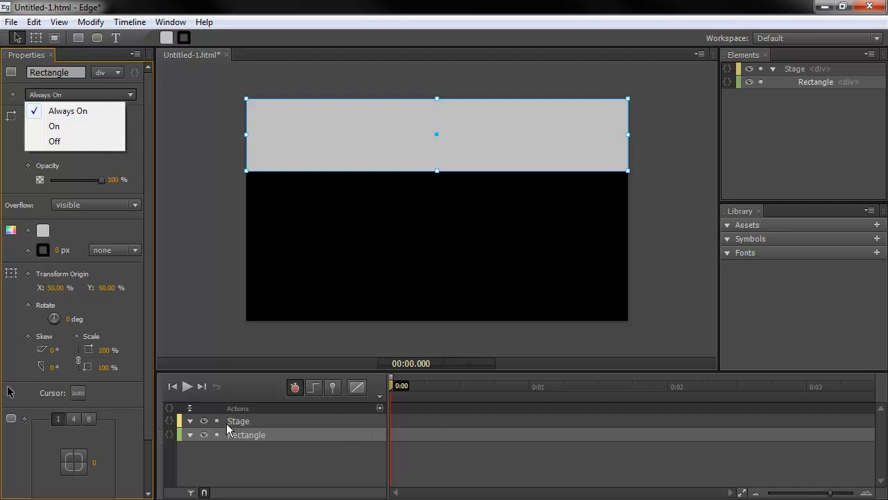
click(140, 141)
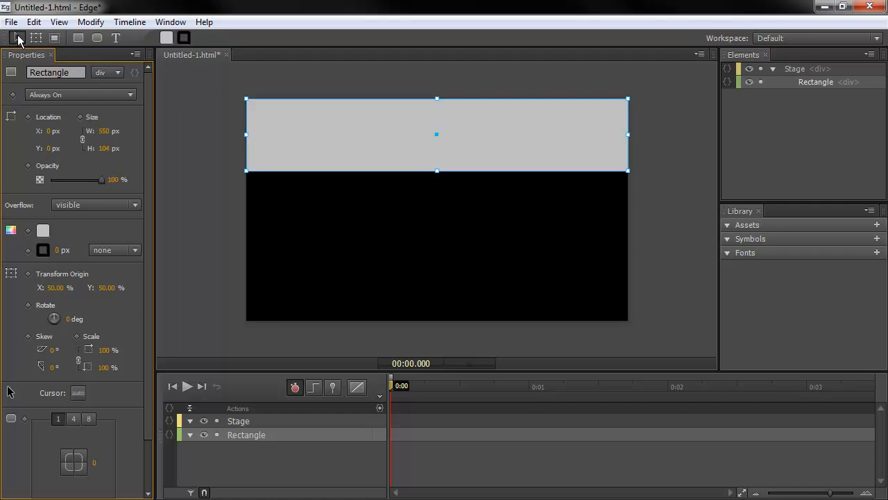
Move and resize the rectangle to about 317 × 151 px, placed at about X 98 px, Y 25 px on the stage.
drag(326, 122, 388, 202)
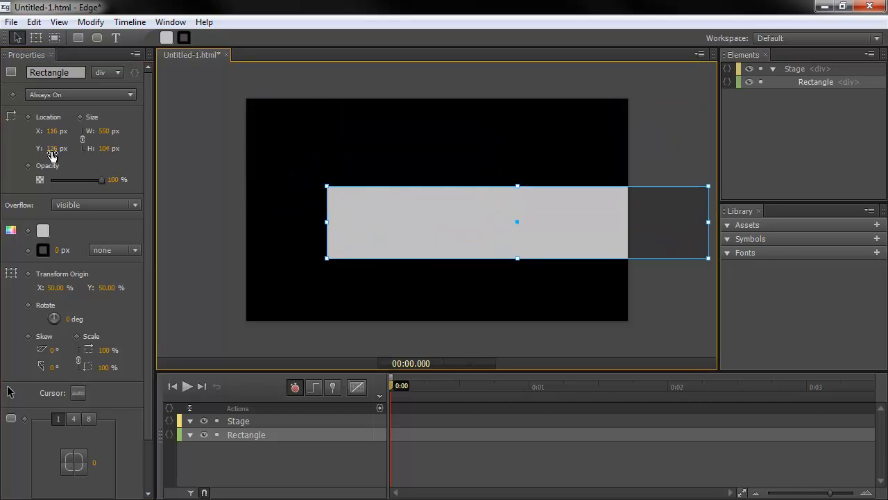
drag(446, 221, 347, 157)
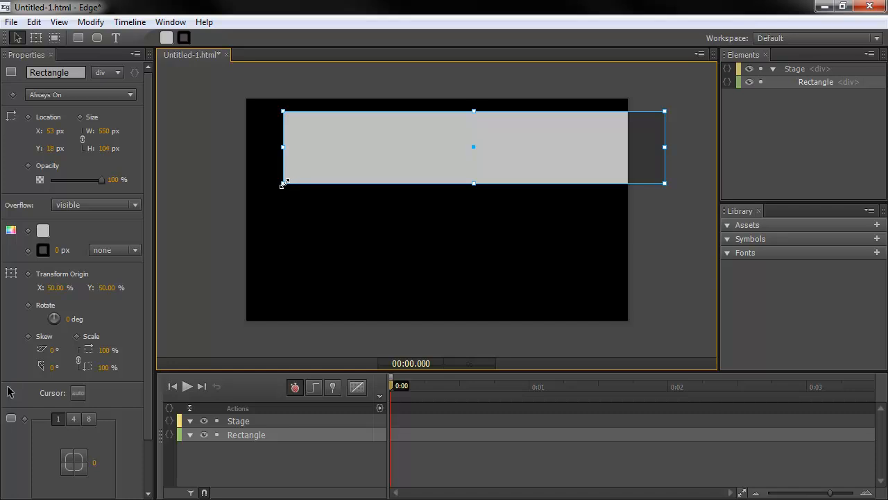
drag(283, 183, 449, 280)
drag(497, 202, 332, 227)
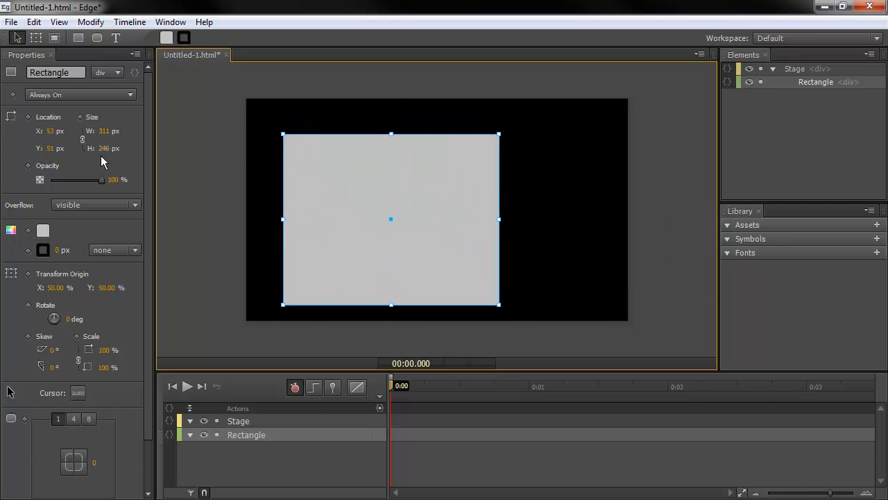
drag(281, 132, 294, 208)
drag(353, 268, 369, 183)
drag(103, 131, 109, 168)
drag(49, 131, 38, 157)
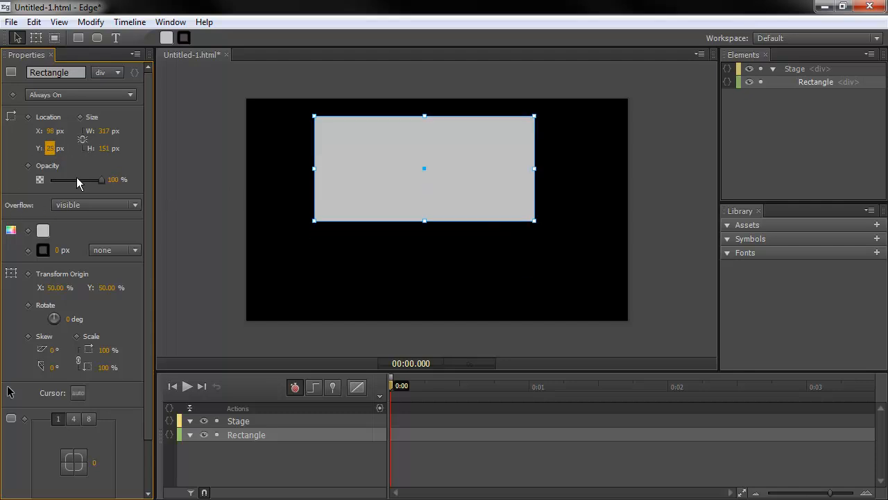
Lower the rectangle's opacity to 0% and restore it to 100%.
drag(102, 180, 28, 183)
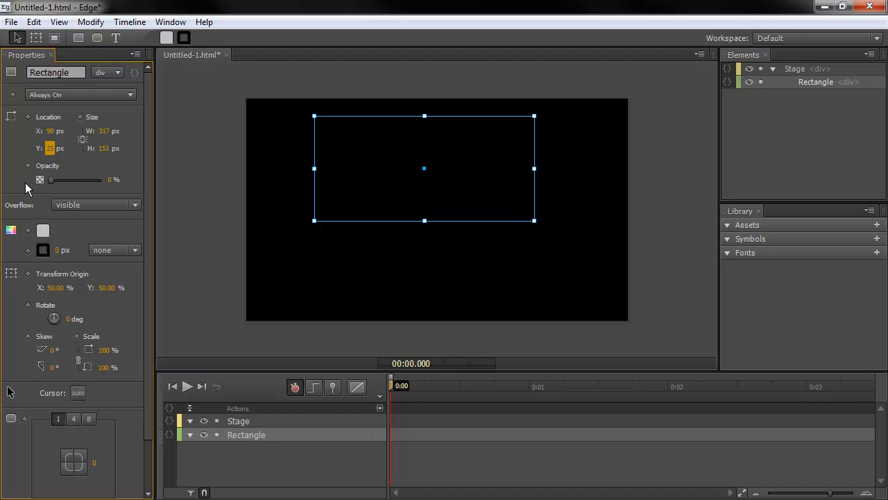
drag(25, 183, 156, 182)
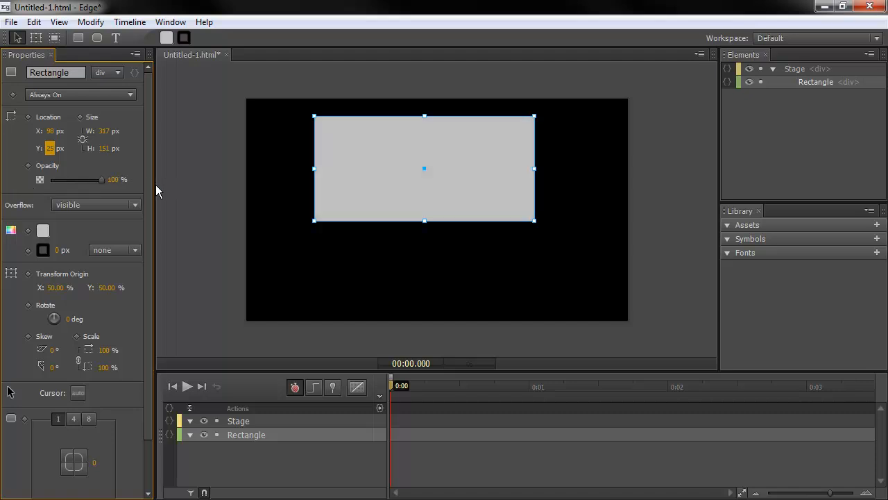
Move the rectangle to about X 19 px, Y 19 px and examine its overflow options without changing them.
drag(358, 156, 303, 153)
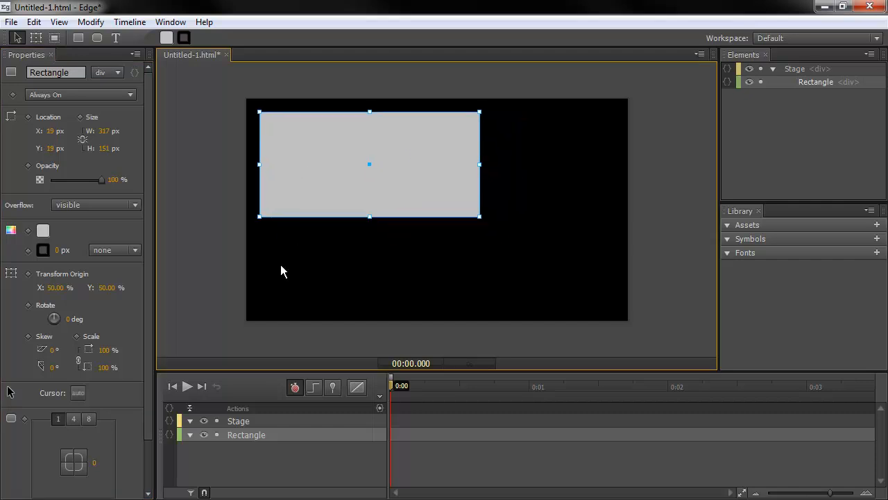
click(133, 204)
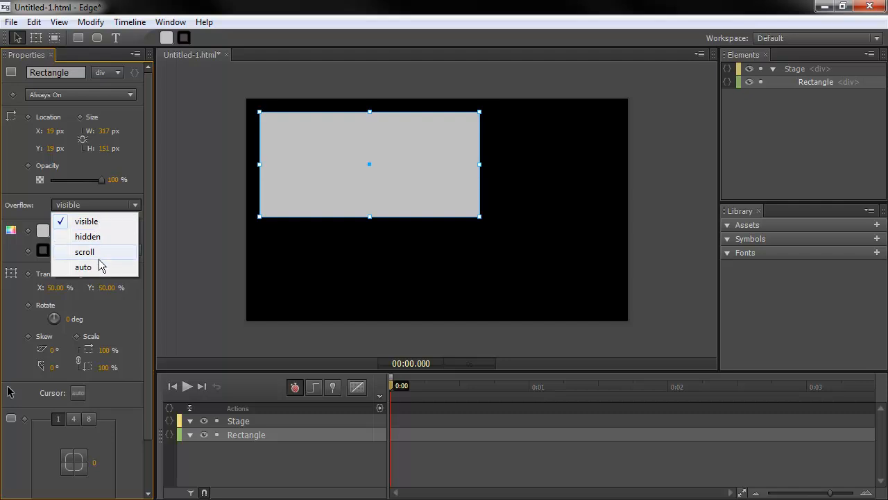
click(137, 158)
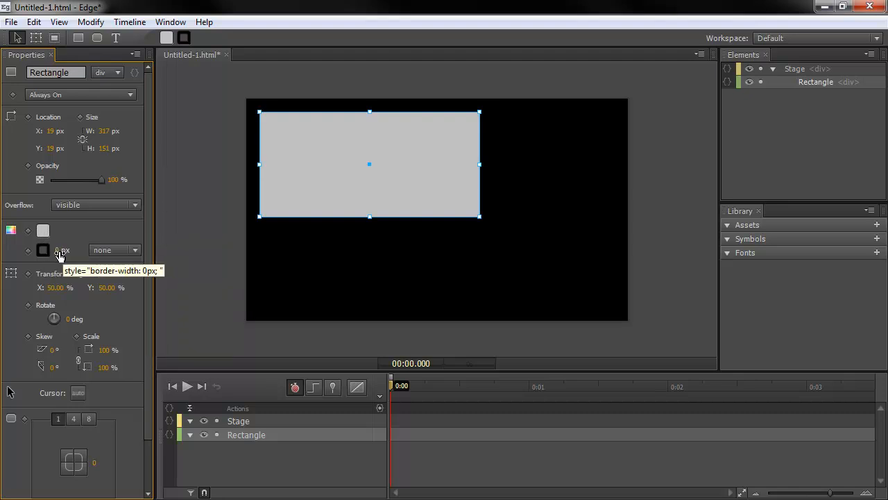
Give the rectangle a solid 15 px border in dark red, #850000.
click(134, 250)
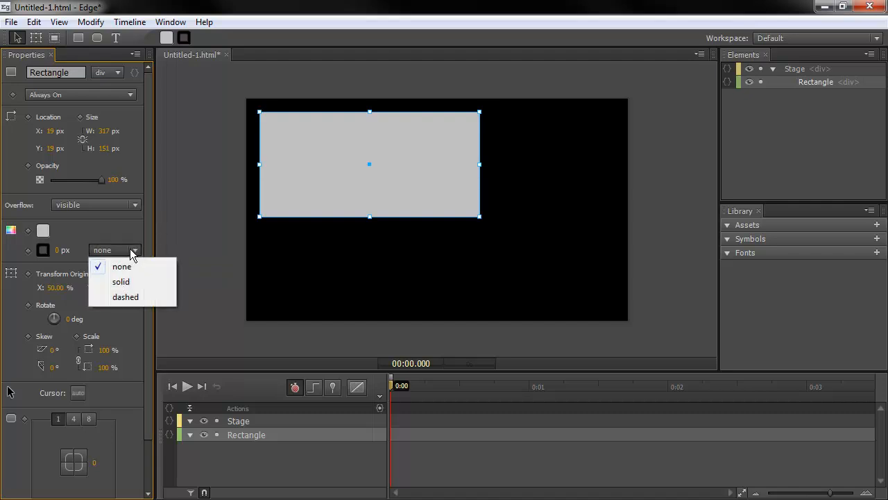
click(133, 283)
drag(55, 257, 69, 256)
click(44, 251)
drag(132, 286, 180, 315)
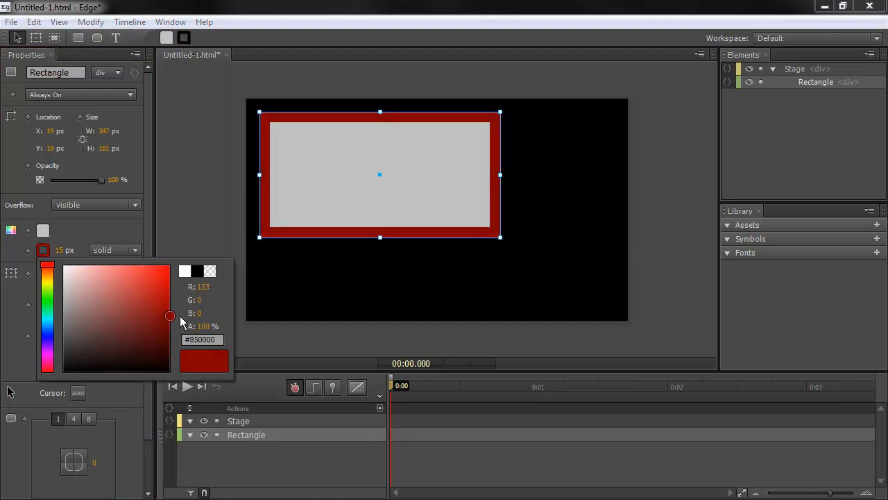
click(110, 228)
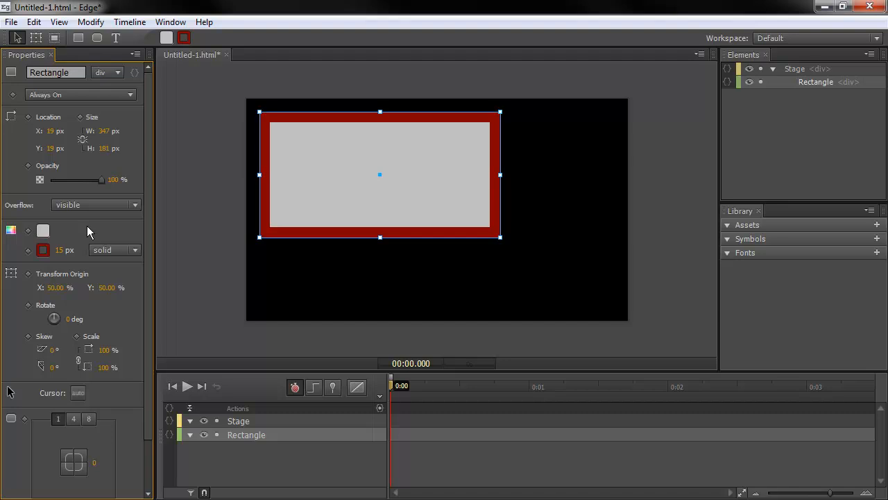
Change the rectangle's fill colour to pale yellow.
click(43, 231)
mouse_move(45, 273)
mouse_down()
mouse_move(47, 282)
mouse_move(50, 261)
mouse_up()
click(117, 246)
mouse_move(106, 252)
mouse_down()
mouse_move(132, 240)
mouse_move(104, 240)
mouse_up()
click(96, 220)
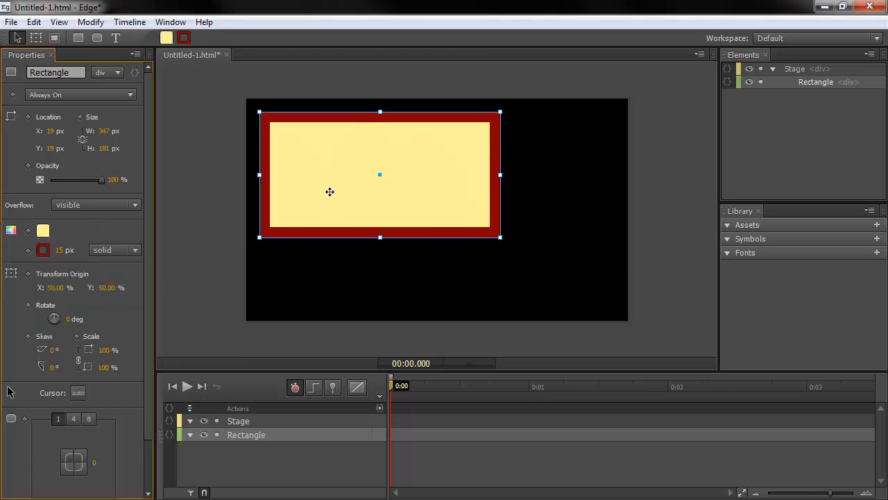
Reposition the bordered rectangle near the stage's upper-left corner, at about X 20 px, Y 12 px.
drag(330, 191, 342, 243)
drag(393, 226, 373, 206)
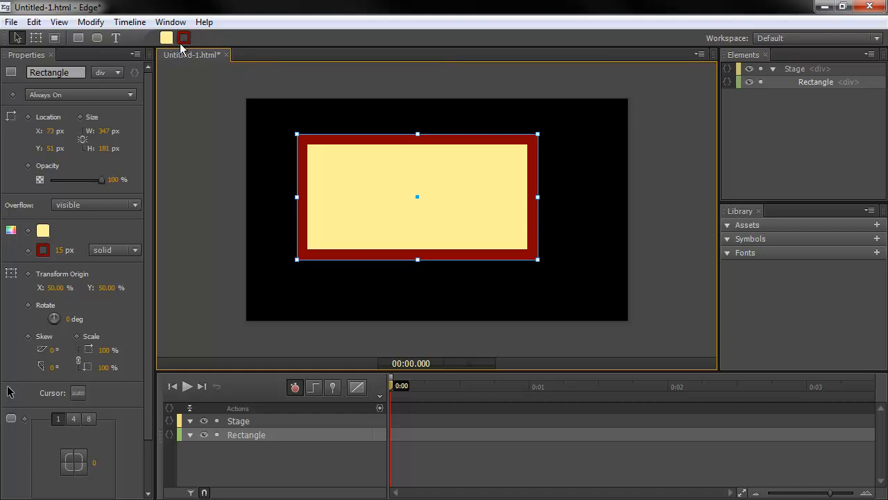
drag(333, 171, 298, 146)
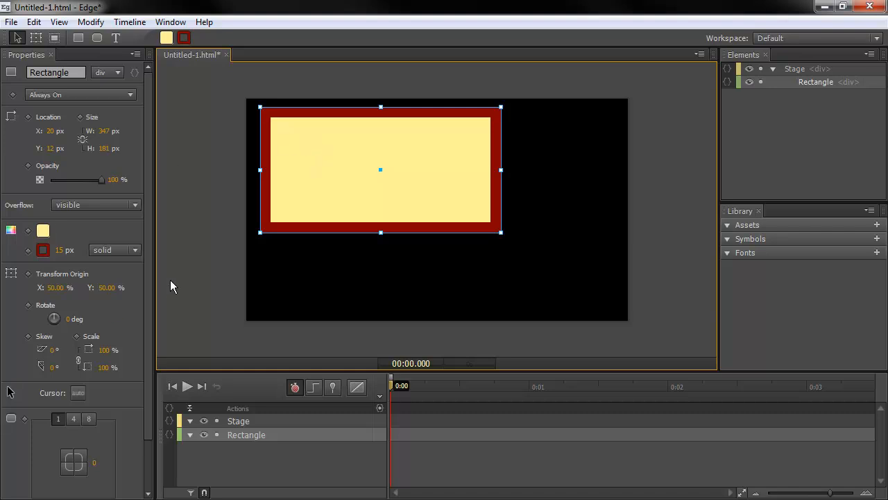
With the Transform tool, move the rectangle to about X 60 px, Y 54 px and set its transform origin to X 4%, Y 7%.
drag(146, 272, 156, 363)
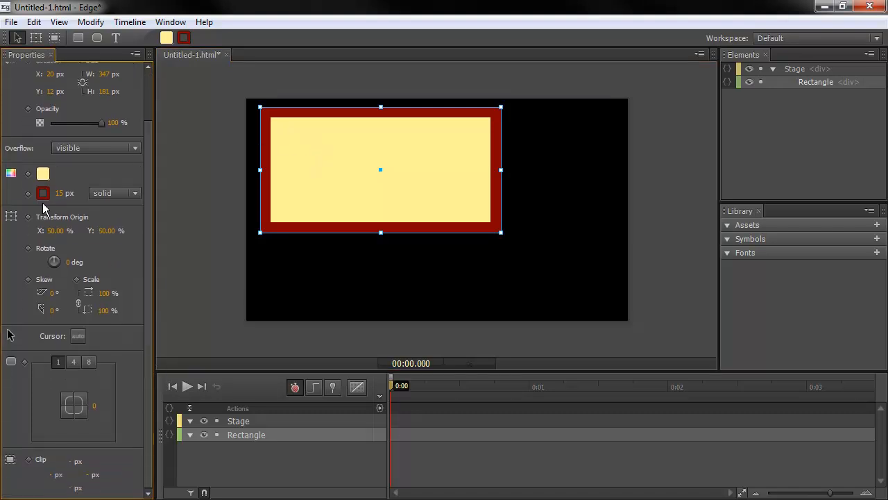
click(37, 39)
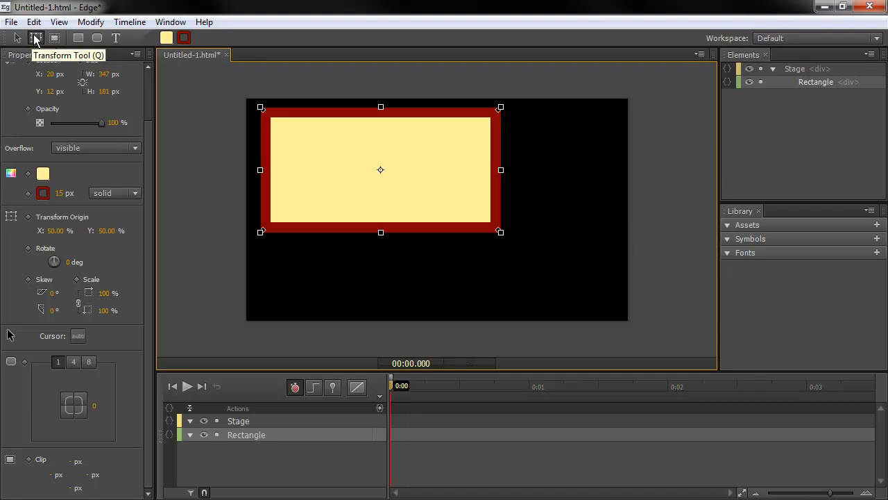
drag(307, 138, 313, 194)
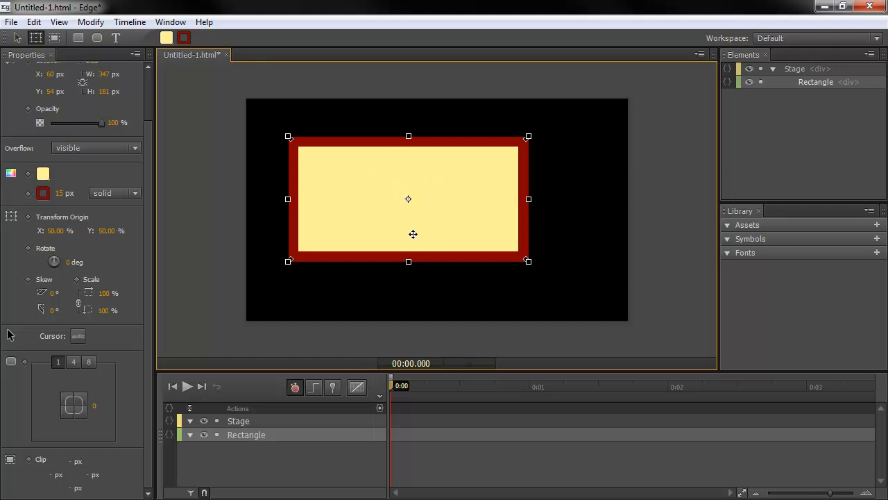
mouse_move(409, 199)
mouse_down()
mouse_move(385, 204)
mouse_move(336, 168)
mouse_up()
drag(350, 161, 312, 162)
mouse_move(106, 230)
mouse_down()
mouse_move(134, 235)
mouse_move(36, 231)
mouse_move(112, 231)
mouse_up()
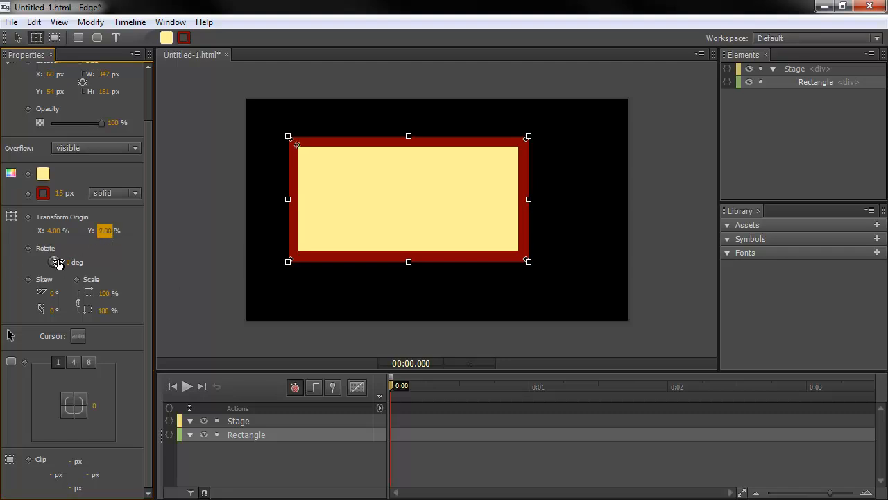
Rotate the rectangle to 5° about its transform origin and skew it 33° horizontally and -2° vertically.
mouse_move(54, 264)
mouse_down()
mouse_move(75, 264)
mouse_move(38, 265)
mouse_move(94, 269)
mouse_move(52, 261)
mouse_move(64, 262)
mouse_up()
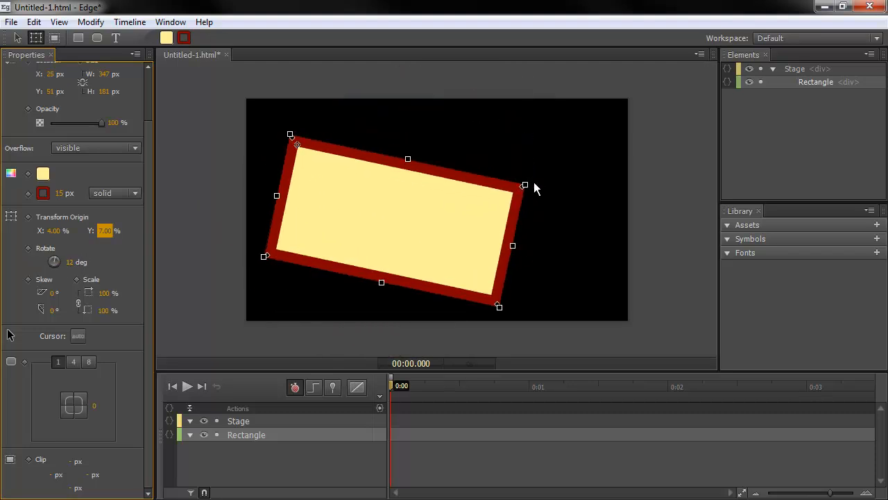
drag(533, 182, 543, 165)
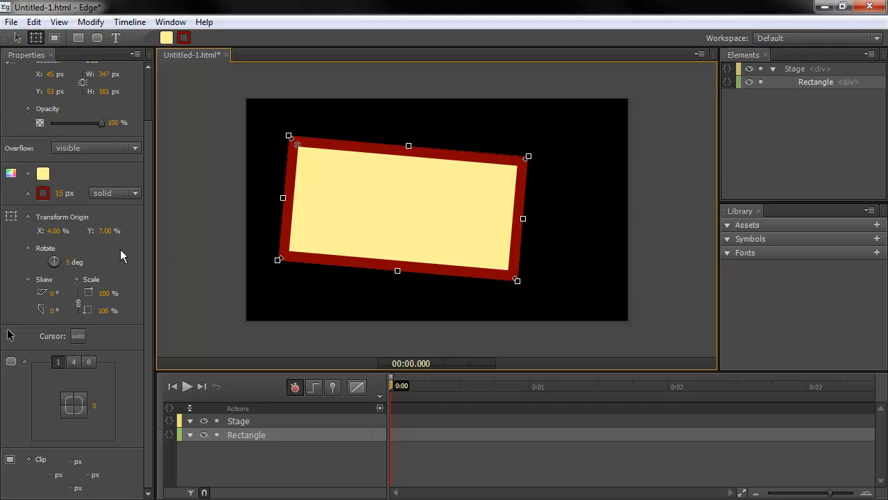
drag(53, 293, 90, 297)
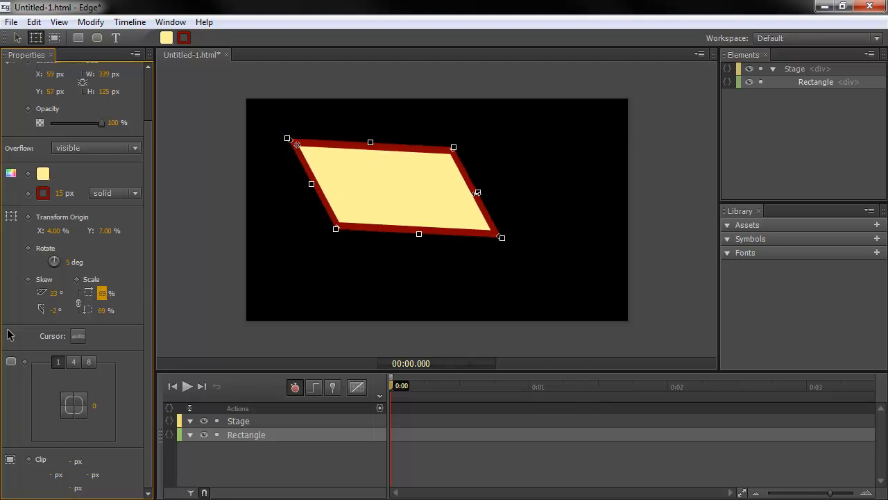
Stretch the skewed rectangle to a scale of about 109% × 130% and move it to about X 21 px, Y 35 px.
drag(453, 145, 479, 143)
drag(411, 262, 440, 238)
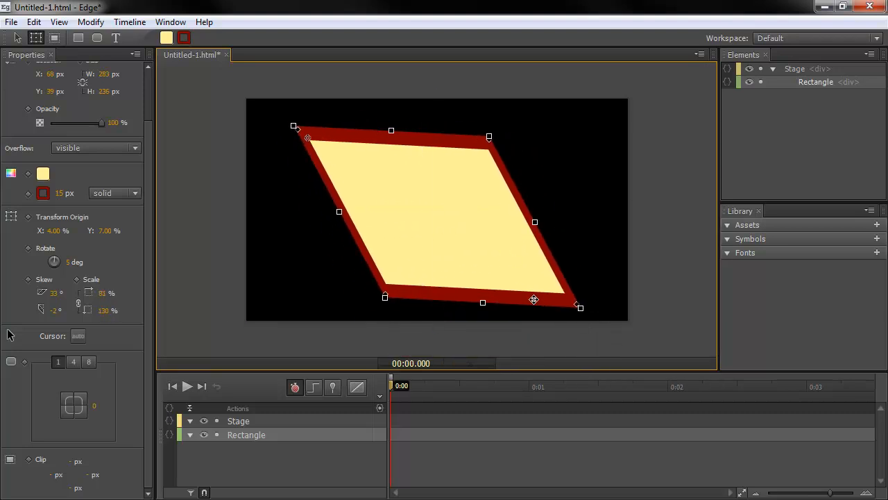
scroll(152, 169, up, 2)
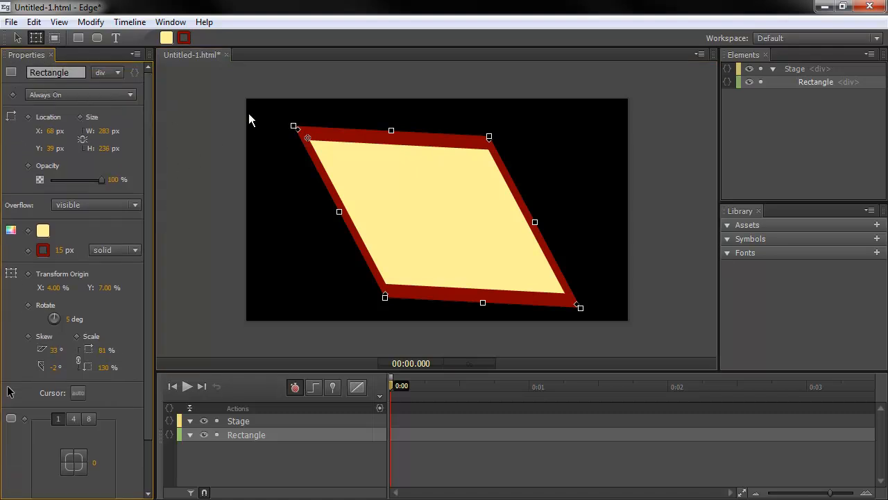
drag(535, 222, 573, 223)
drag(338, 212, 308, 207)
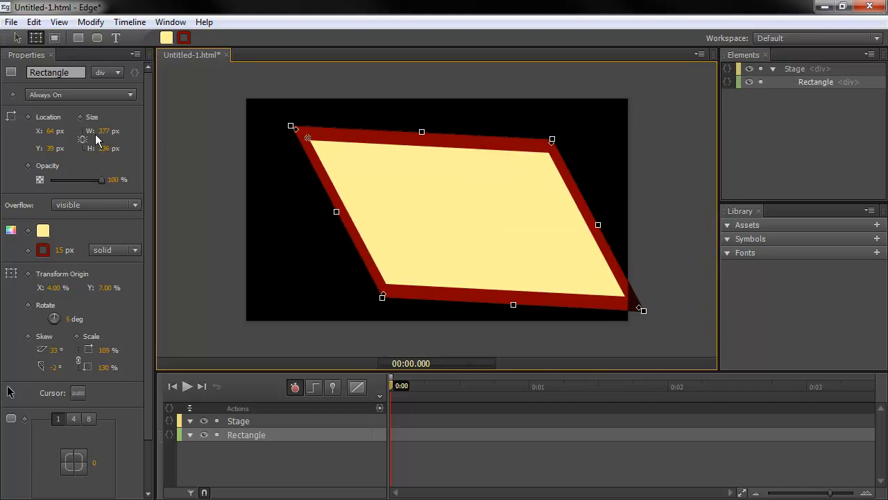
drag(439, 215, 409, 212)
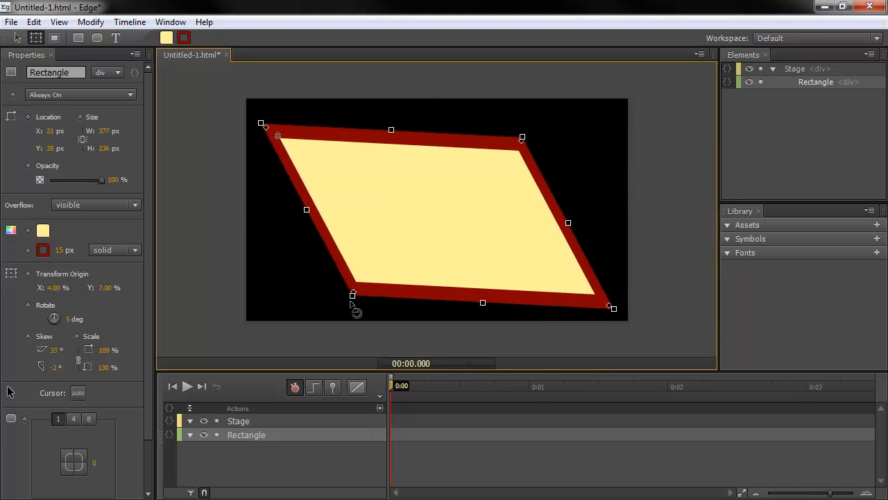
Scale the rectangle proportionally to 121% × 145% and move it to about X 15 px, Y 22 px.
drag(104, 351, 137, 362)
scroll(150, 199, down, 2)
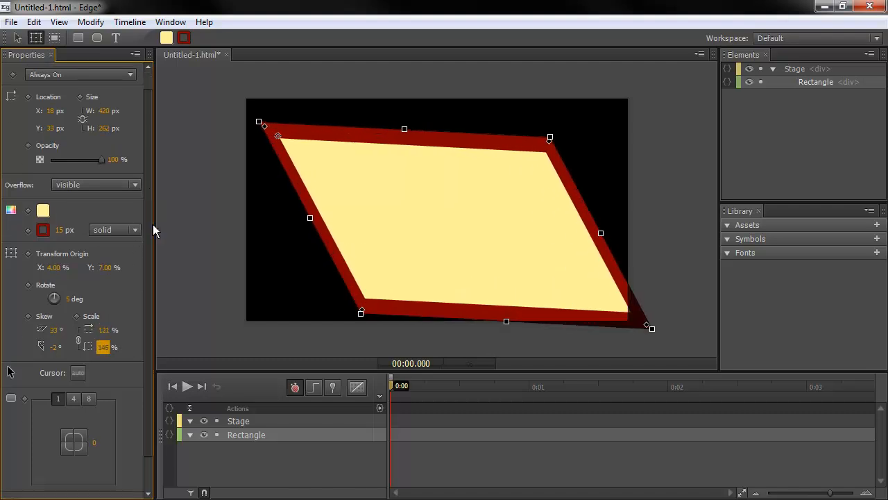
scroll(156, 208, up, 2)
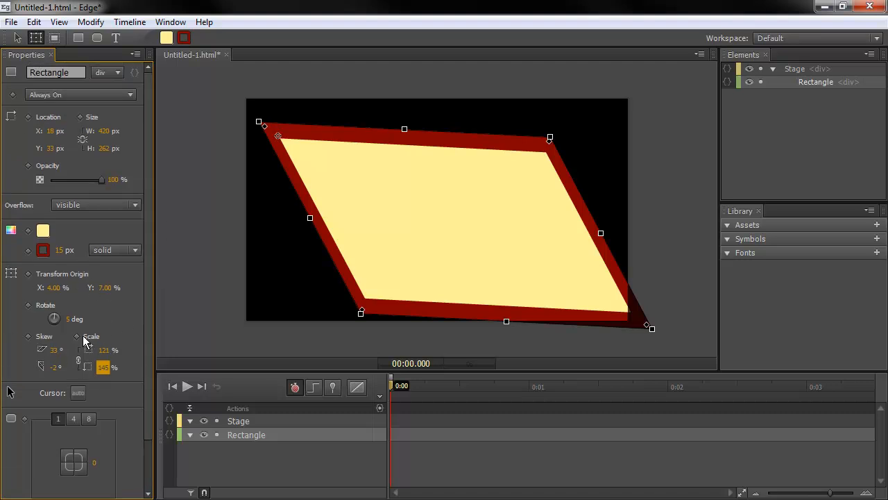
click(18, 38)
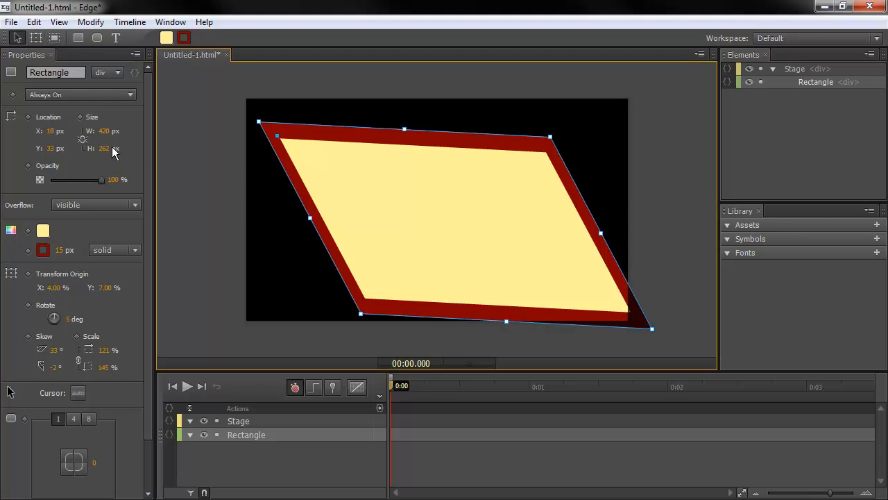
drag(423, 220, 377, 201)
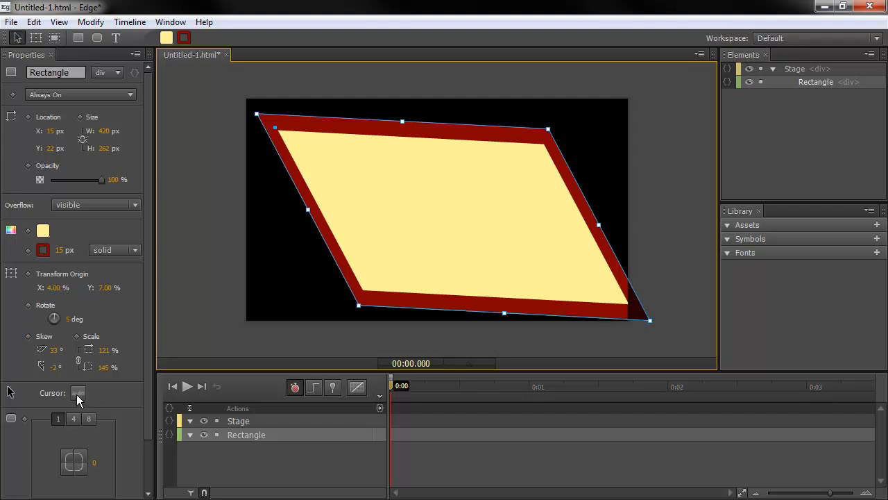
Set the rectangle's mouse cursor to the pointing hand.
scroll(111, 375, down, 2)
click(78, 336)
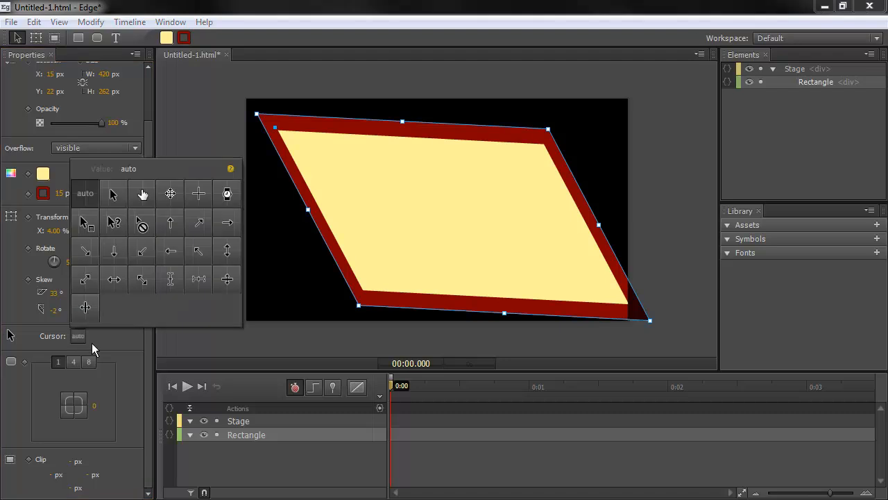
click(142, 195)
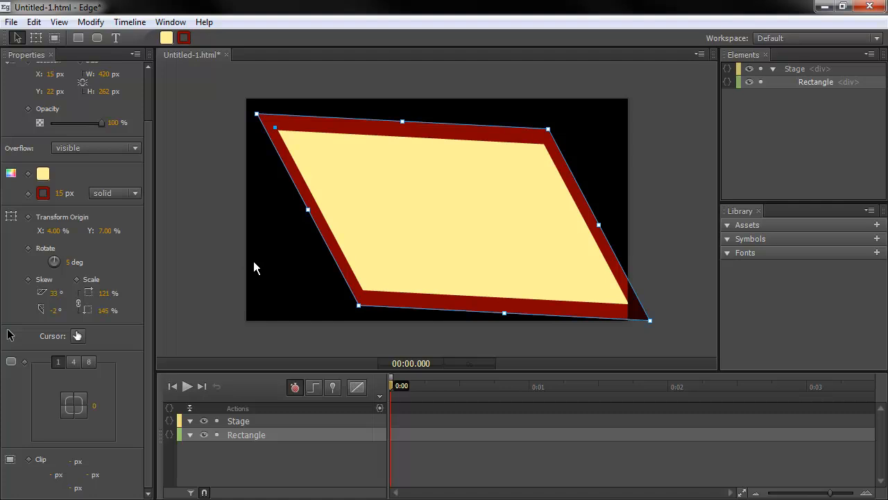
With the Transform tool, round the rectangle's corners and shrink it to about 251 × 128 px at about X 170 px, Y 26 px.
click(35, 37)
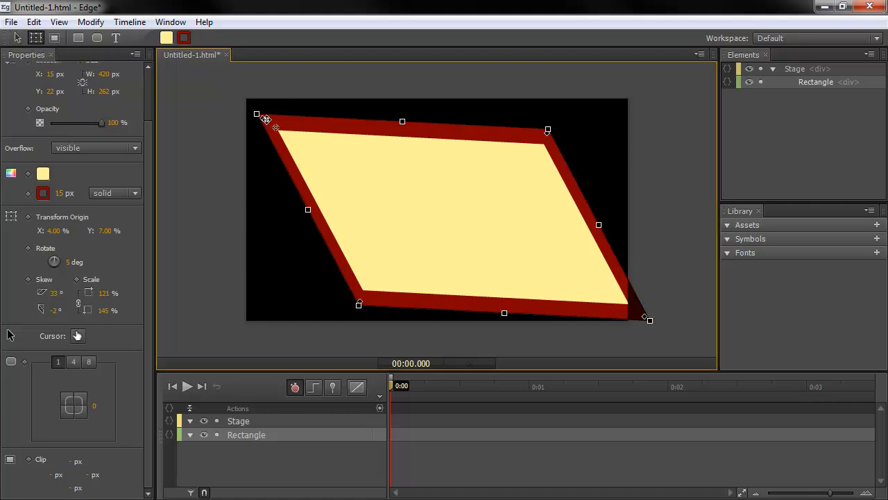
drag(266, 120, 415, 197)
mouse_move(467, 225)
mouse_down()
mouse_move(460, 204)
mouse_move(426, 206)
mouse_move(457, 217)
mouse_up()
drag(639, 313, 454, 171)
drag(349, 165, 483, 170)
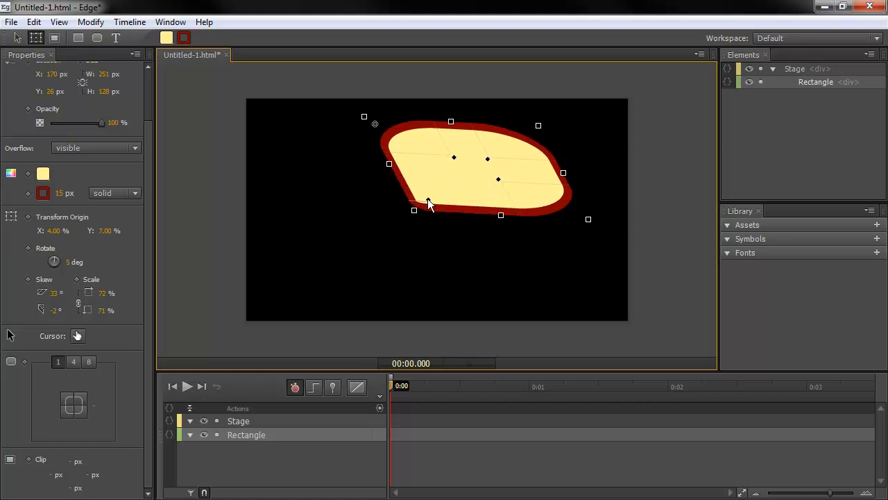
Set separate radii for the rectangle's four corners: upper left 97, upper right 128, lower left 81, lower right 112.
click(73, 362)
drag(50, 397, 32, 396)
mouse_move(93, 400)
mouse_down()
mouse_move(127, 406)
mouse_move(104, 399)
mouse_up()
click(58, 362)
click(73, 361)
drag(50, 414, 38, 399)
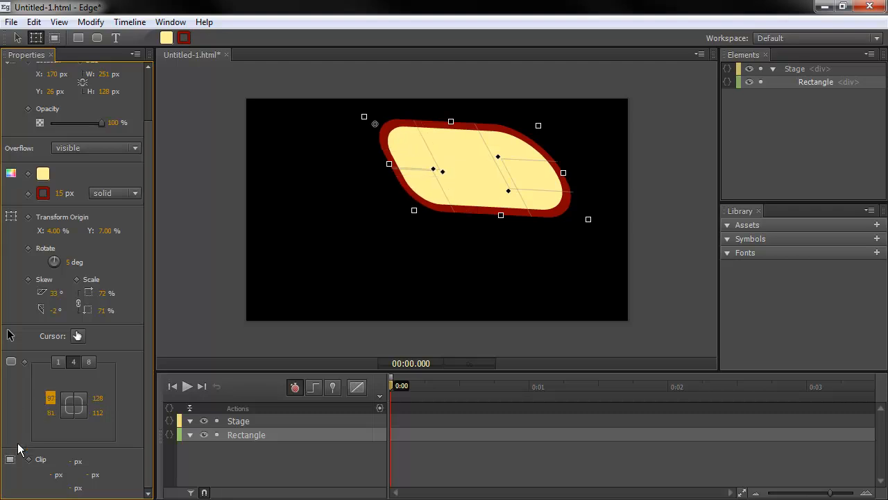
Use eight radius values, set the right side's upper radius to 155 and lower to 143, and move the rectangle to about X 22 px, Y 24 px.
click(88, 362)
drag(98, 412, 131, 403)
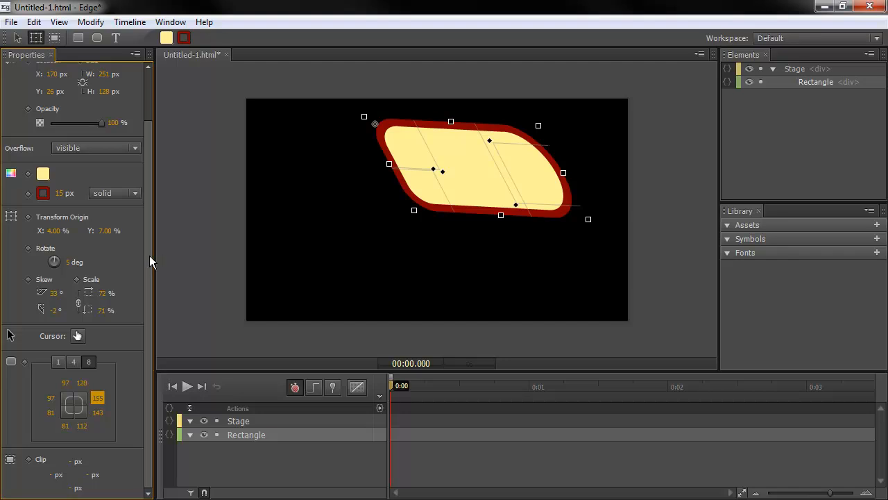
drag(149, 256, 151, 183)
click(530, 246)
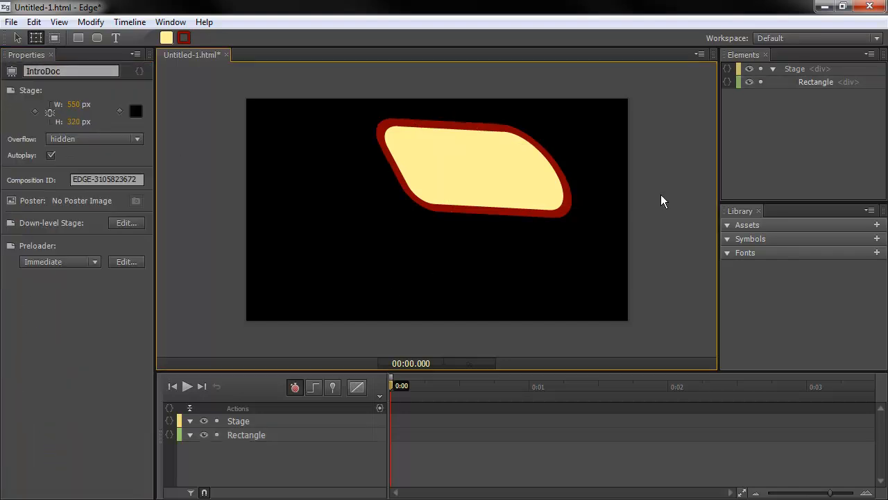
drag(476, 151, 373, 151)
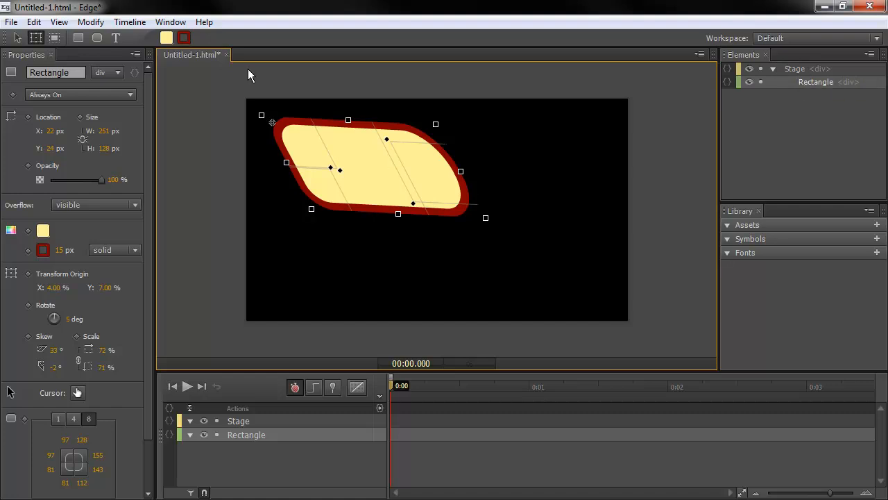
Draw a rounded rectangle about 232 × 102 px below the first shape, at about X 211 px, Y 206 px.
click(97, 38)
mouse_move(393, 242)
mouse_down()
mouse_move(482, 257)
mouse_move(605, 308)
mouse_move(553, 313)
mouse_up()
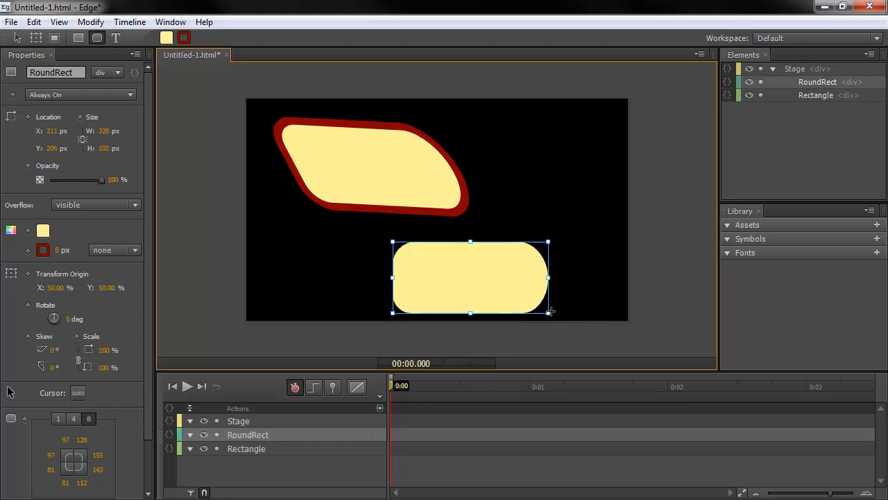
key(v)
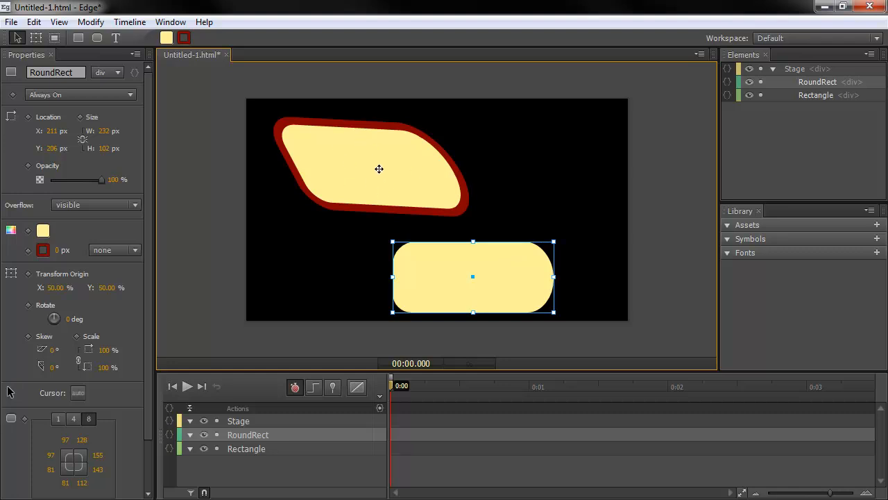
Draw a second rounded rectangle about 146 × 128 px at about X 361 px, Y 40 px, check its corner radii and deselect it.
mouse_move(490, 118)
mouse_down()
mouse_move(563, 167)
mouse_move(499, 148)
mouse_move(561, 176)
mouse_move(572, 207)
mouse_move(598, 214)
mouse_up()
click(97, 37)
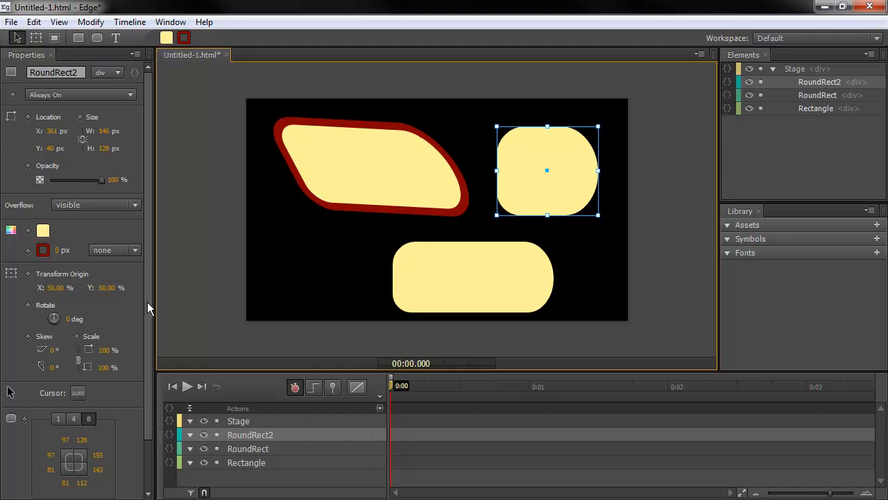
scroll(83, 278, down, 2)
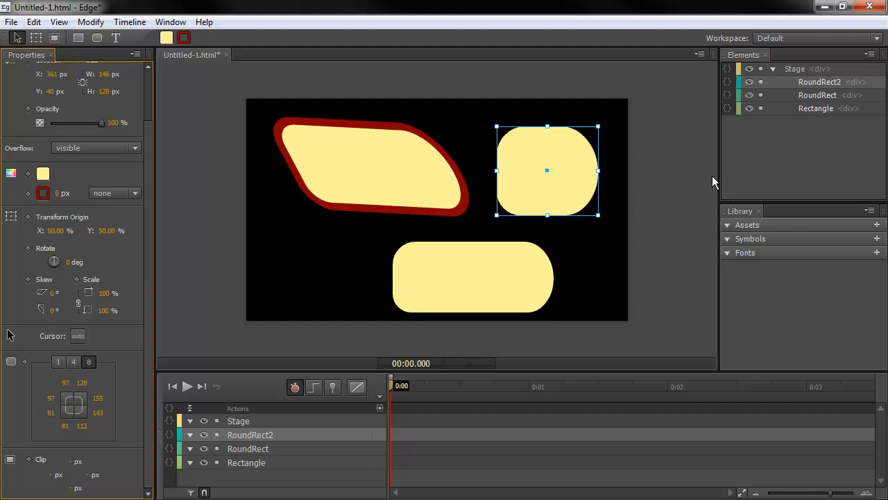
click(648, 179)
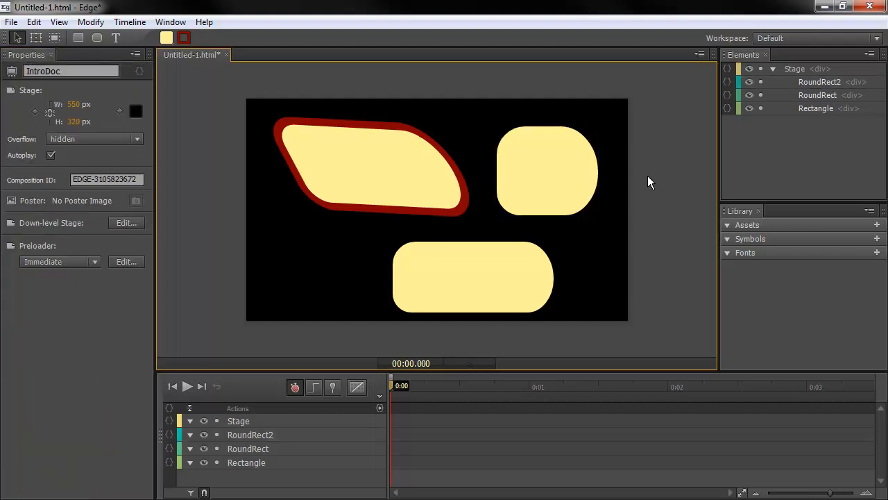